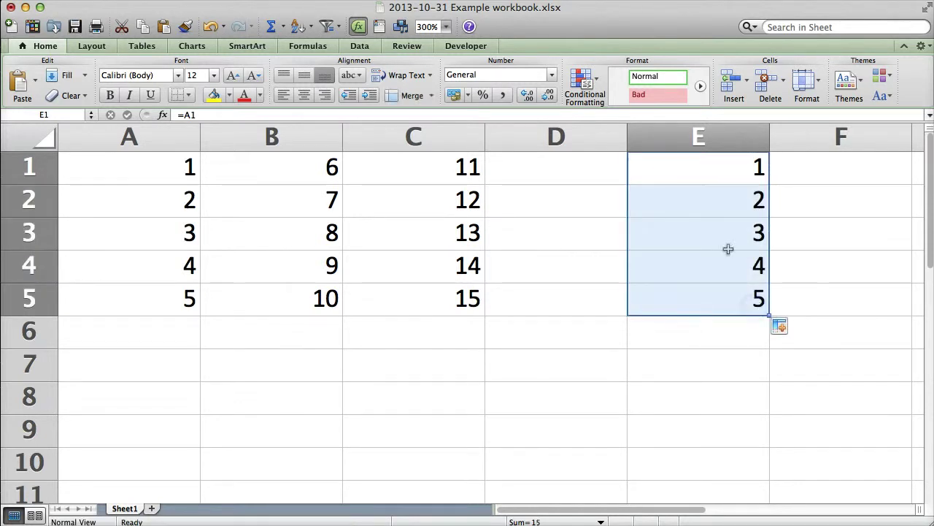
Check the formulas in E1:E5 and fill them across into F1:F5.
click(691, 180)
key(Down)
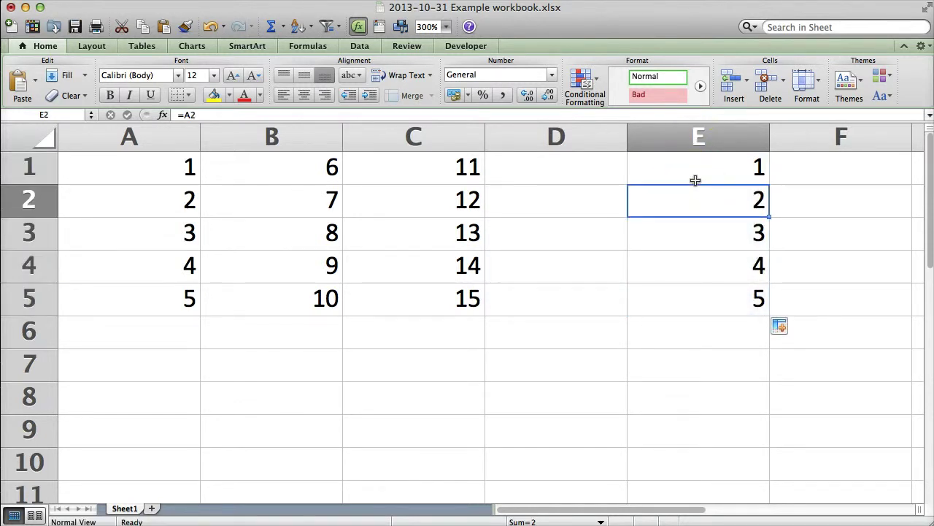
key(Down)
key(Down)
key(Down)
click(697, 176)
drag(697, 177, 876, 317)
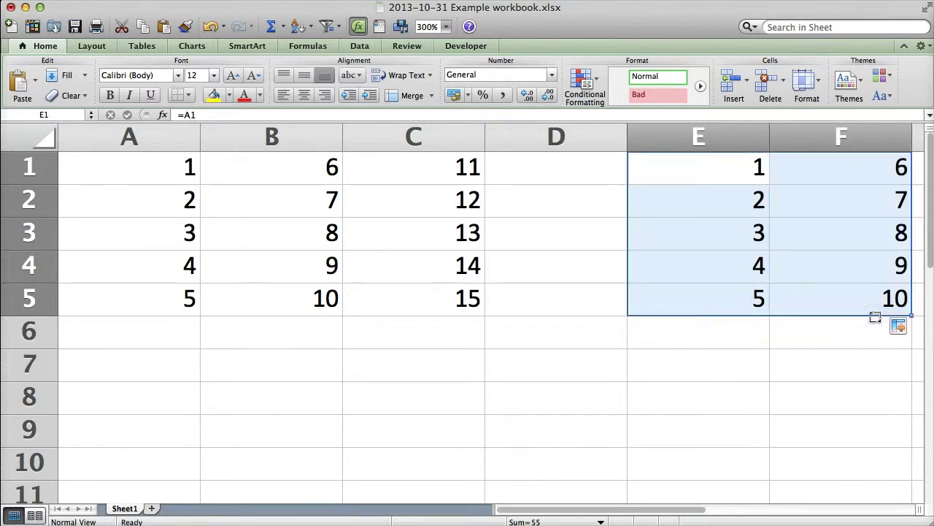
Examine the copied relative-reference formulas in column F and compare the range E1:F5 with the source range A1:B5.
click(823, 170)
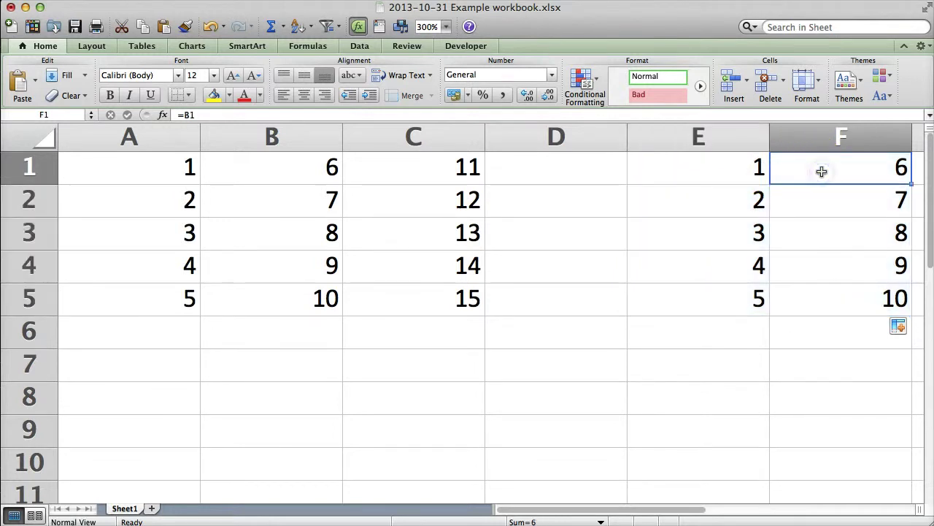
key(Left)
key(Right)
key(Down)
key(Down)
key(Down)
key(Down)
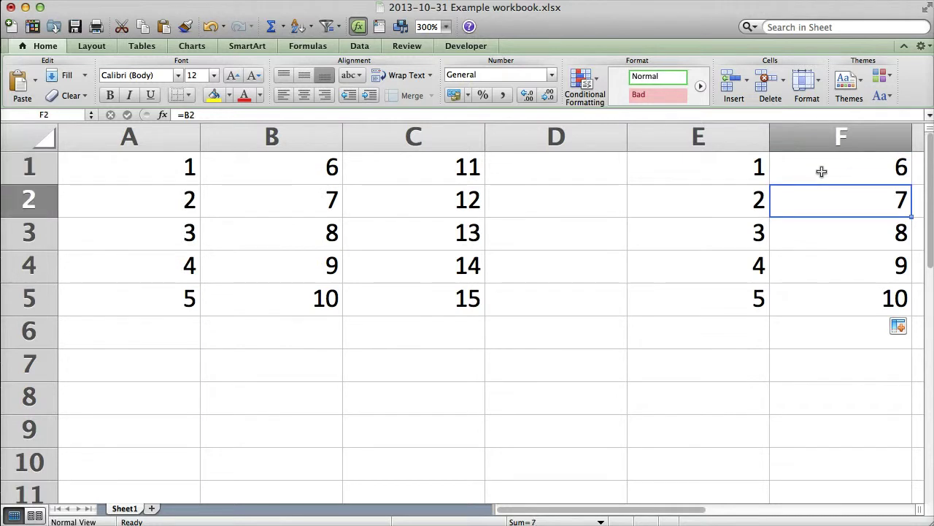
click(722, 172)
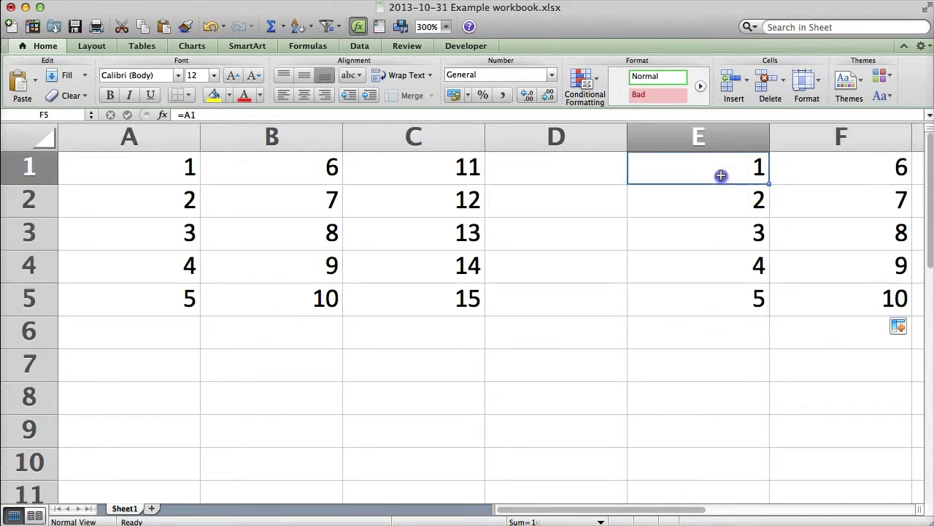
drag(713, 165, 828, 297)
drag(116, 172, 302, 314)
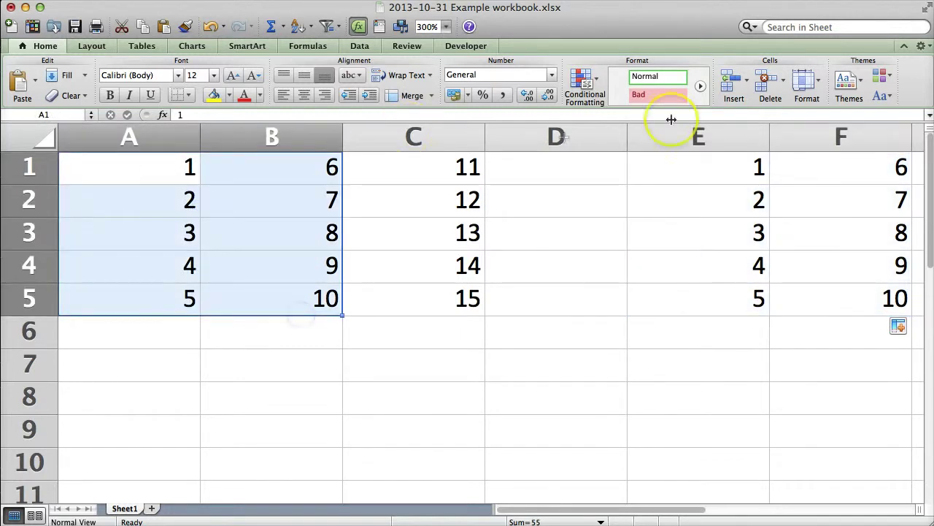
click(712, 169)
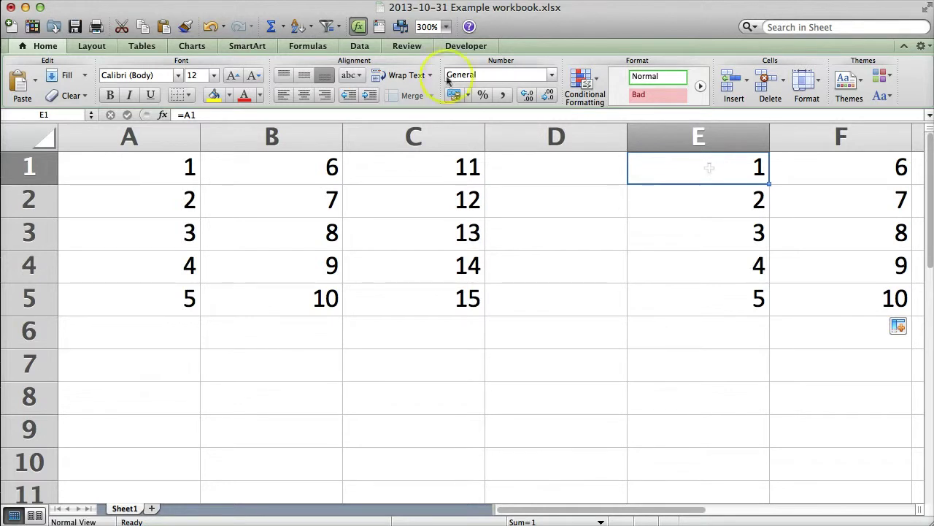
Set the worksheet zoom to 260% and clear the contents of E1:F5.
click(429, 29)
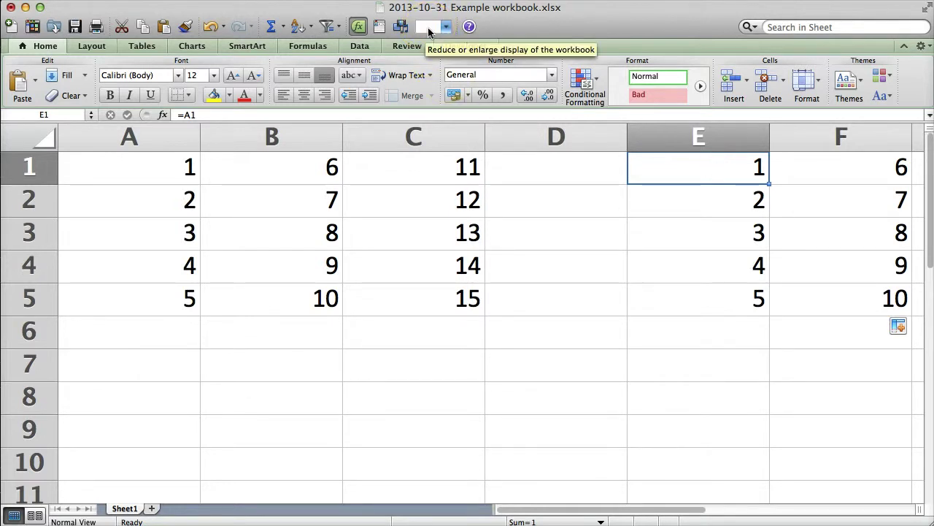
text(260)
key(Return)
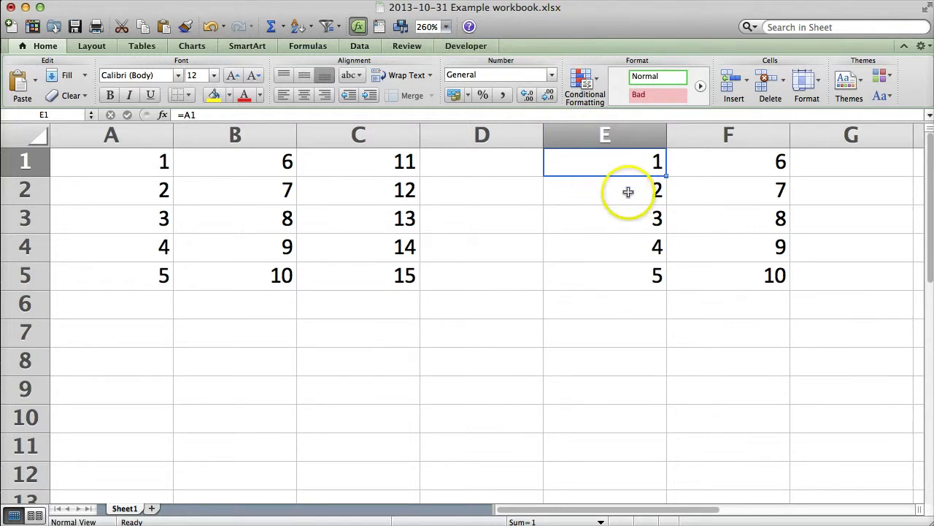
drag(603, 159, 726, 271)
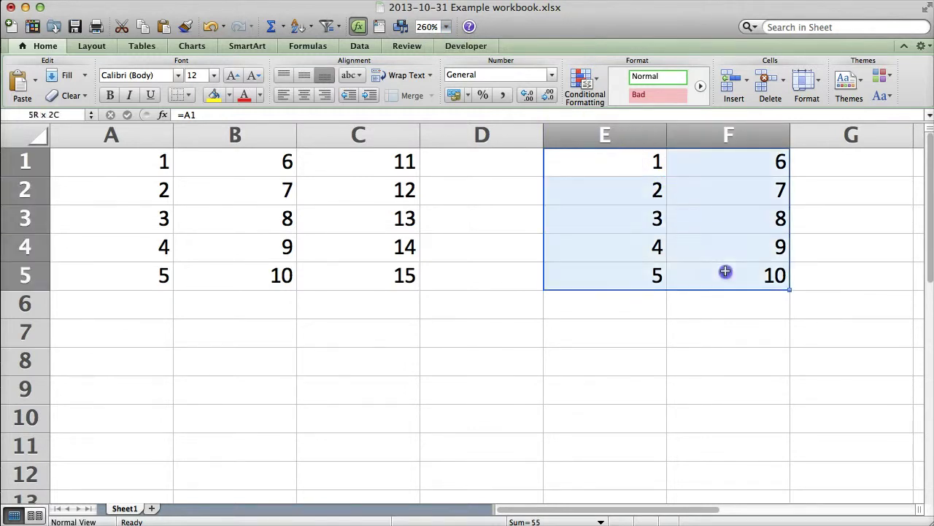
key(Delete)
Enter the absolute reference =$A$1 in E1 and fill it across to column G and down to row 7.
click(624, 168)
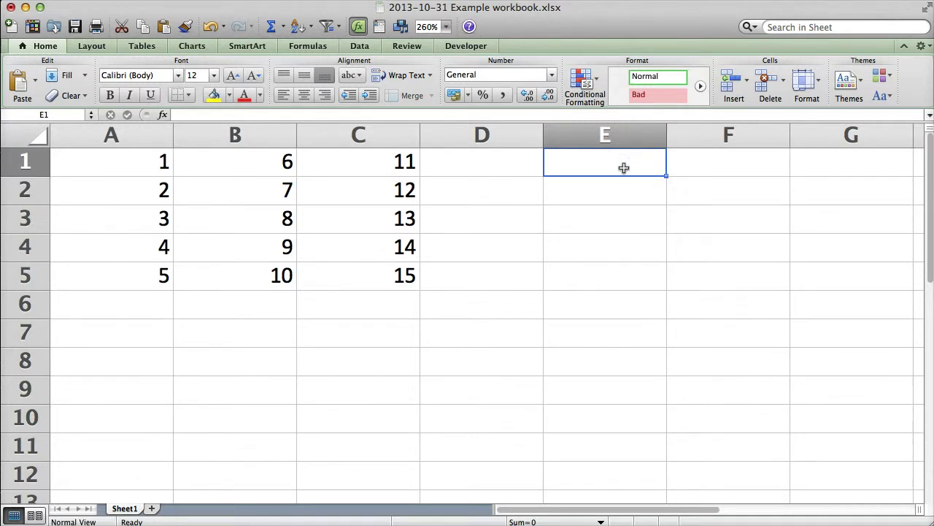
text(=)
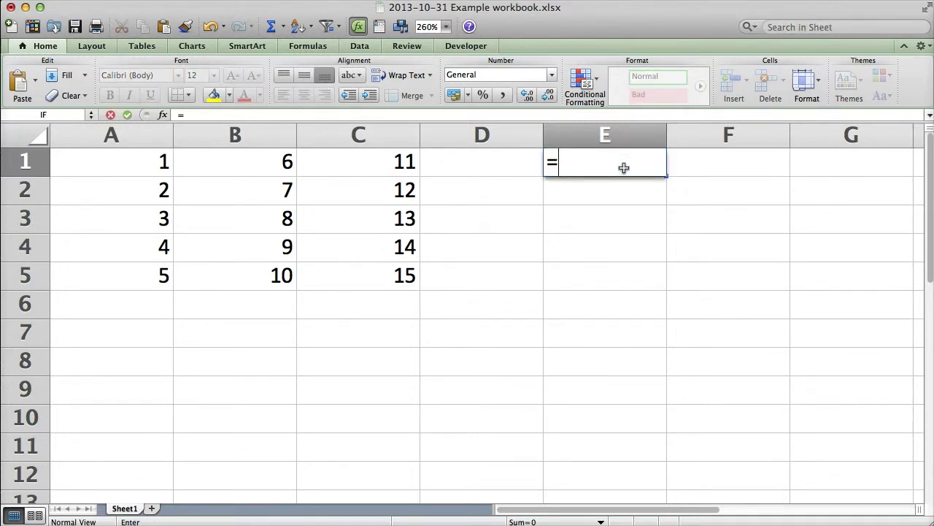
text($A$)
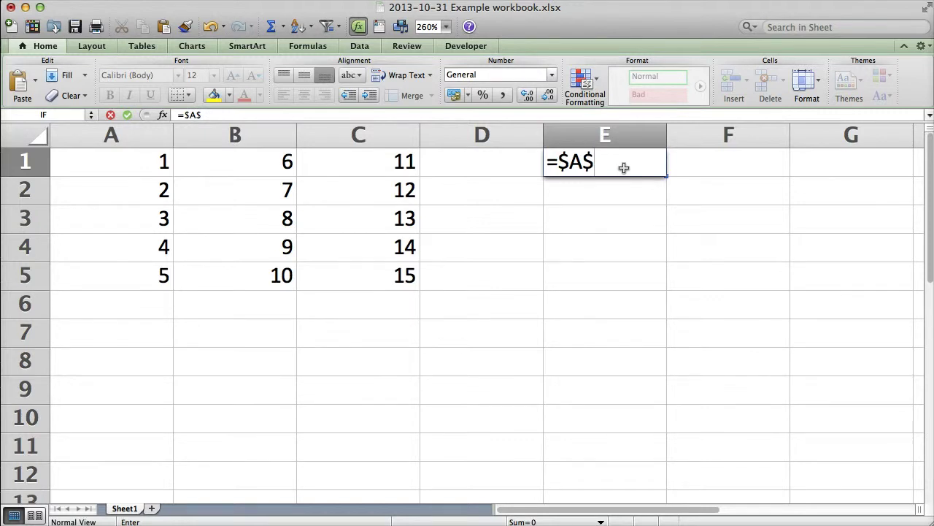
text(1)
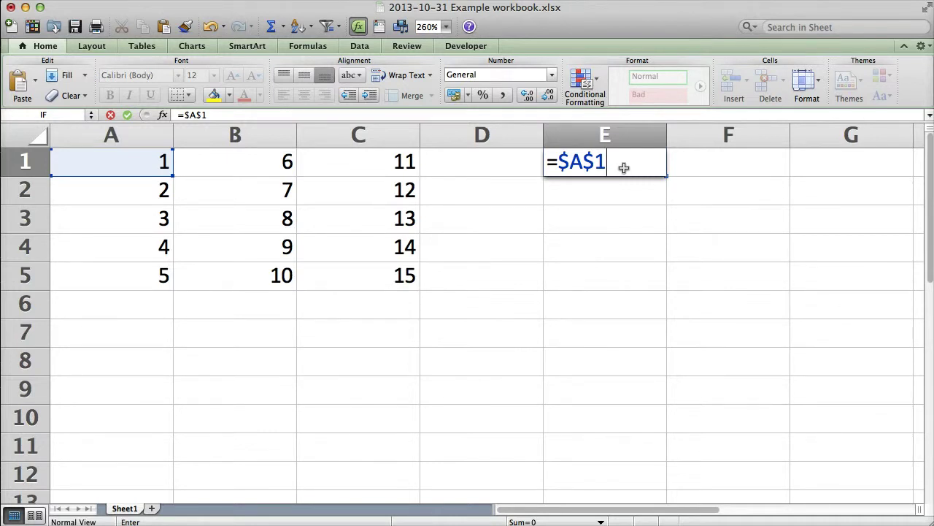
key(Return)
click(625, 167)
drag(668, 176, 873, 330)
click(660, 171)
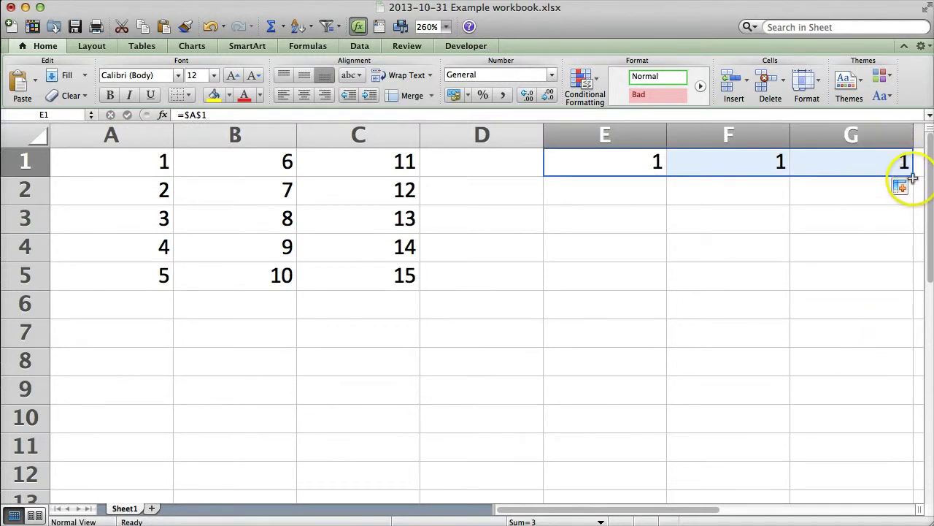
drag(913, 176, 897, 338)
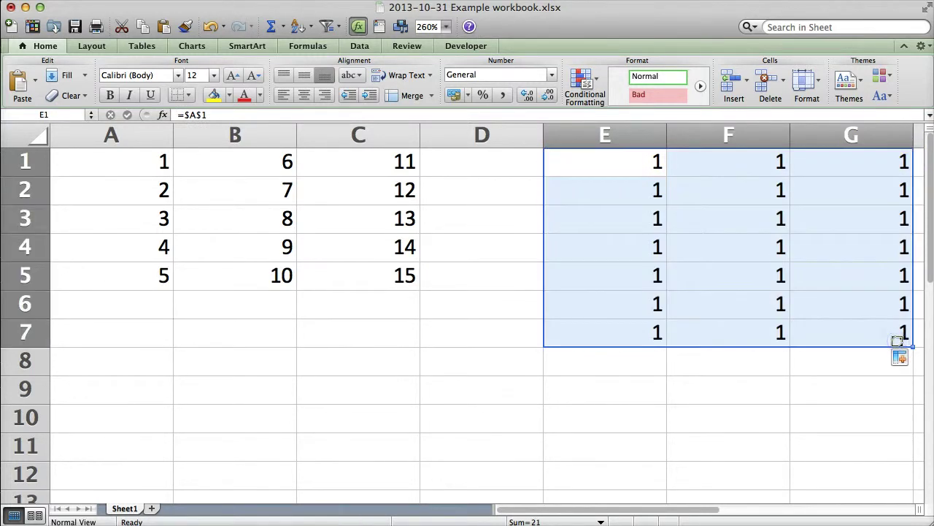
Examine the copied absolute-reference formulas cell by cell in columns E and F.
click(601, 164)
key(Down)
key(Down)
key(Down)
key(Down)
key(Down)
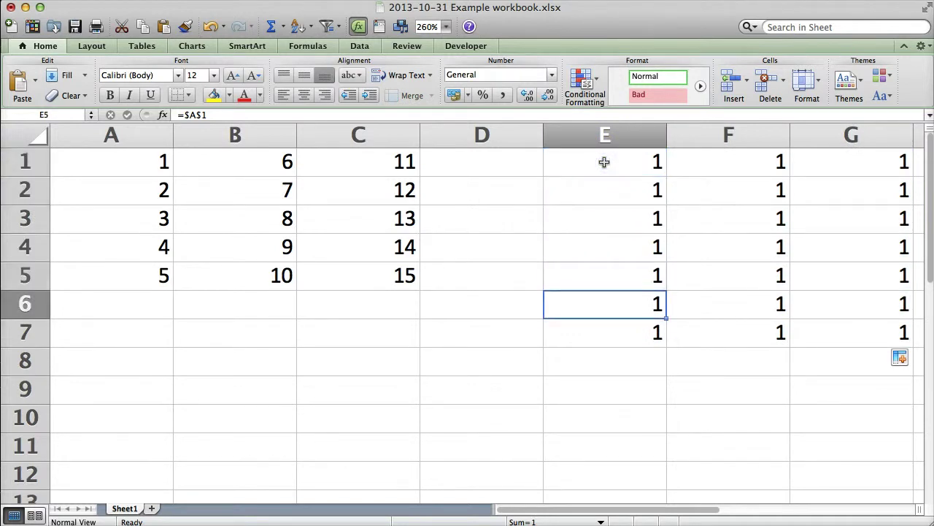
key(Right)
key(Up)
key(Up)
key(Up)
key(Up)
key(Up)
key(Left)
key(Left)
key(Down)
key(Down)
key(Down)
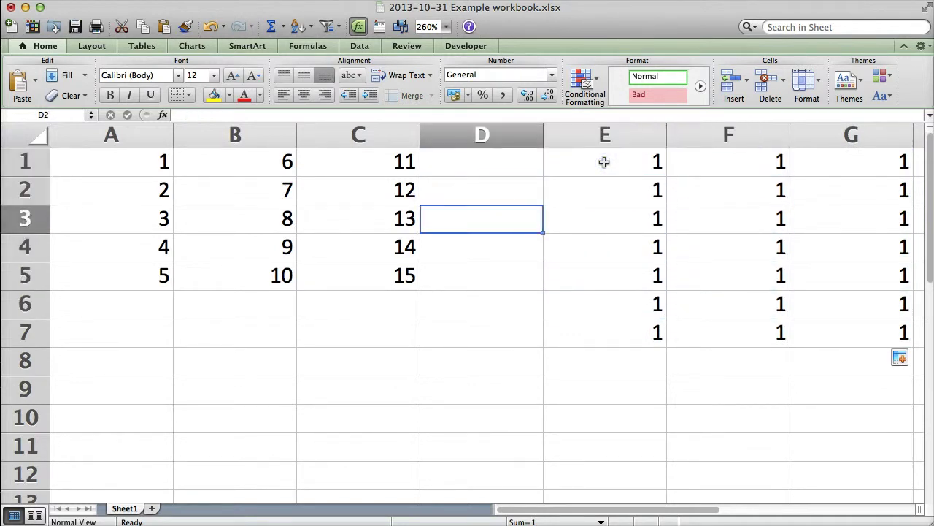
Clear the contents of the filled range E1:G7.
key(Right)
key(Up)
key(Up)
key(Up)
key(shift+Down)
key(shift+Down)
key(shift+Down)
key(shift+Down)
key(shift+Down)
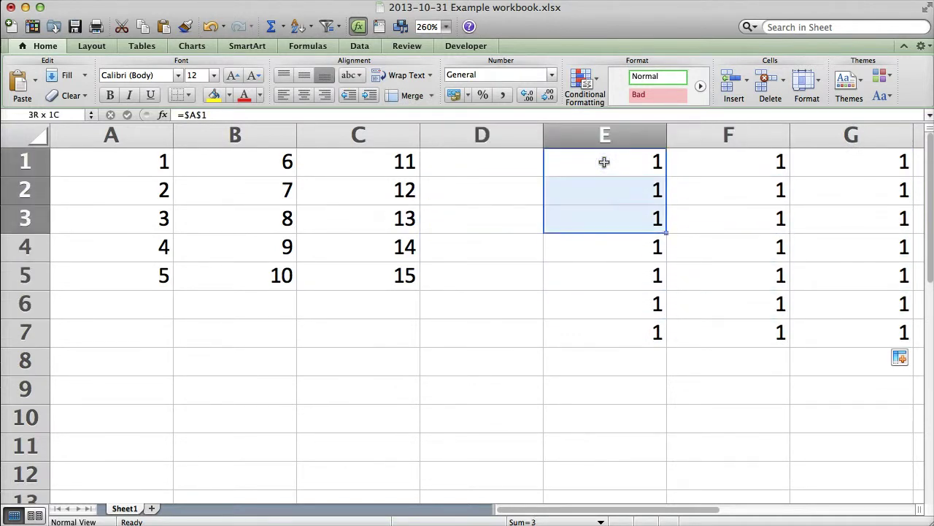
key(shift+Down)
key(shift+Right)
key(shift+Right)
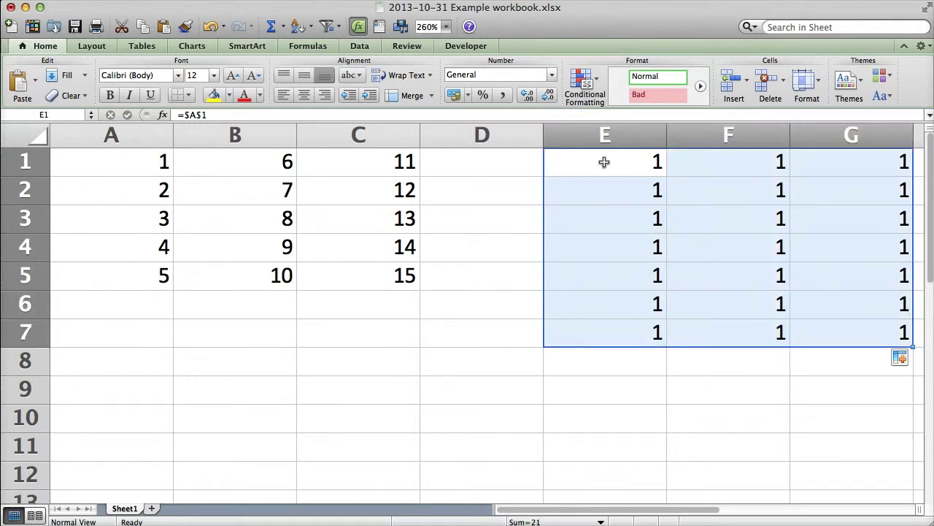
key(Delete)
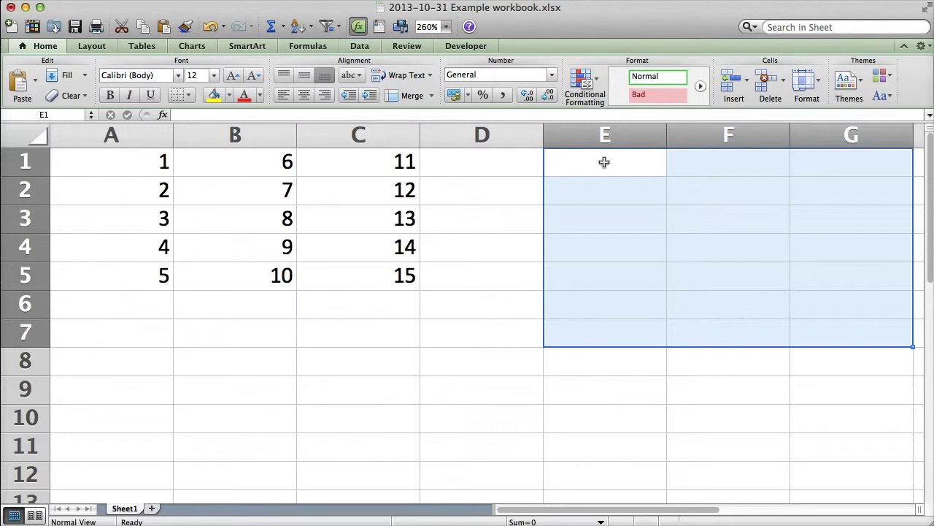
Enter the column-locked reference =$A1 in E1 and fill it through the range E1:G5.
click(604, 162)
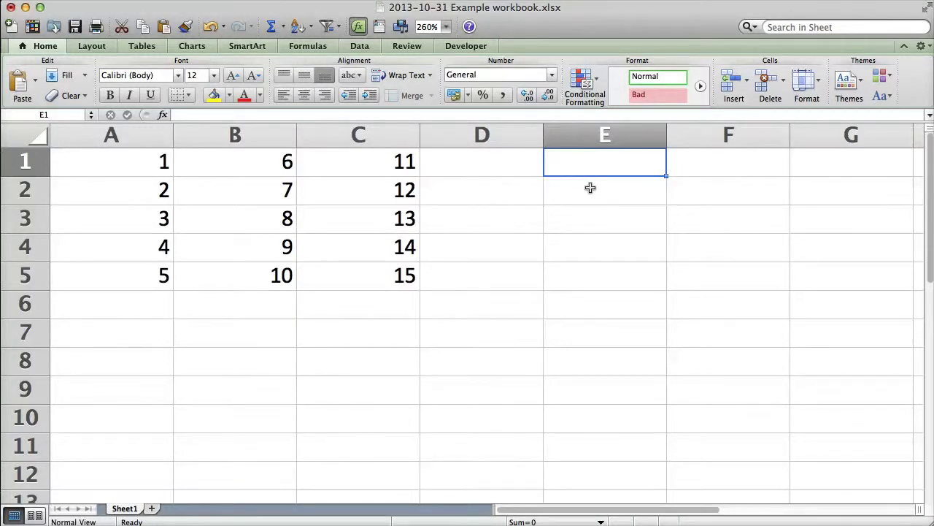
text(=)
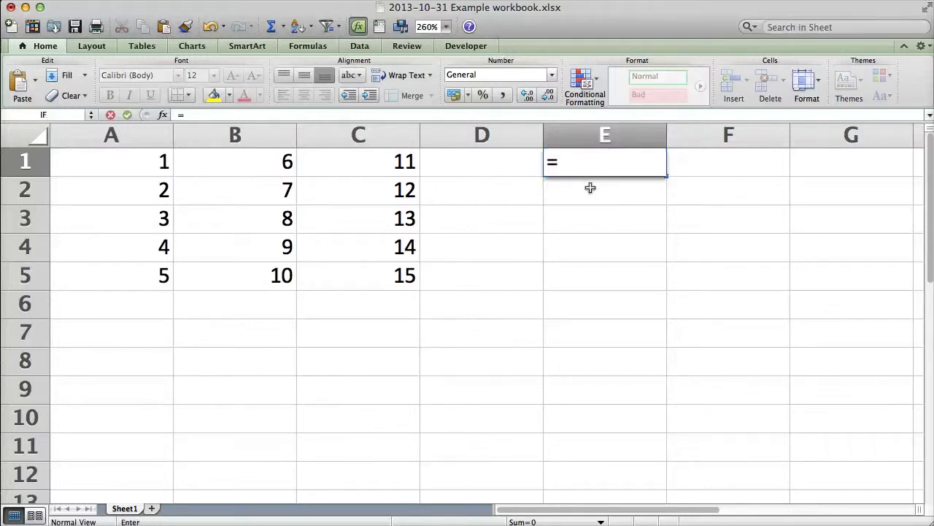
text($)
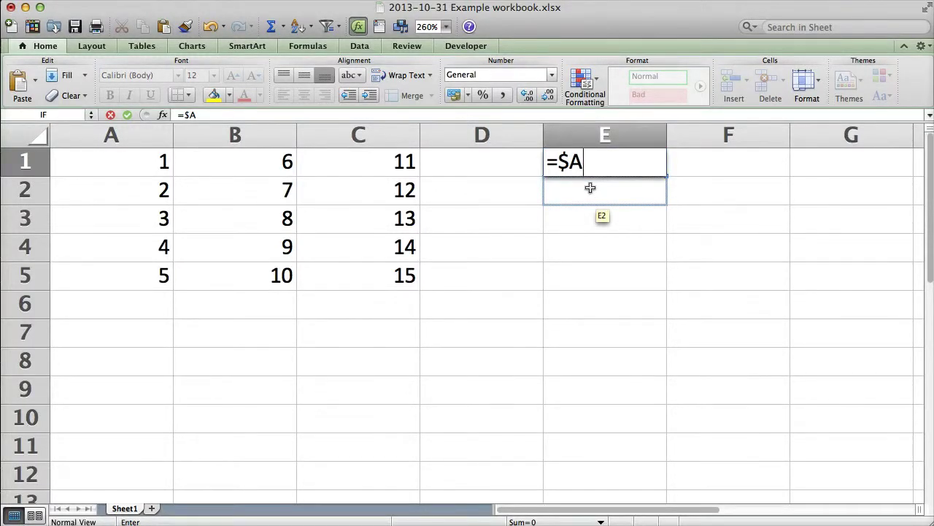
text(A1)
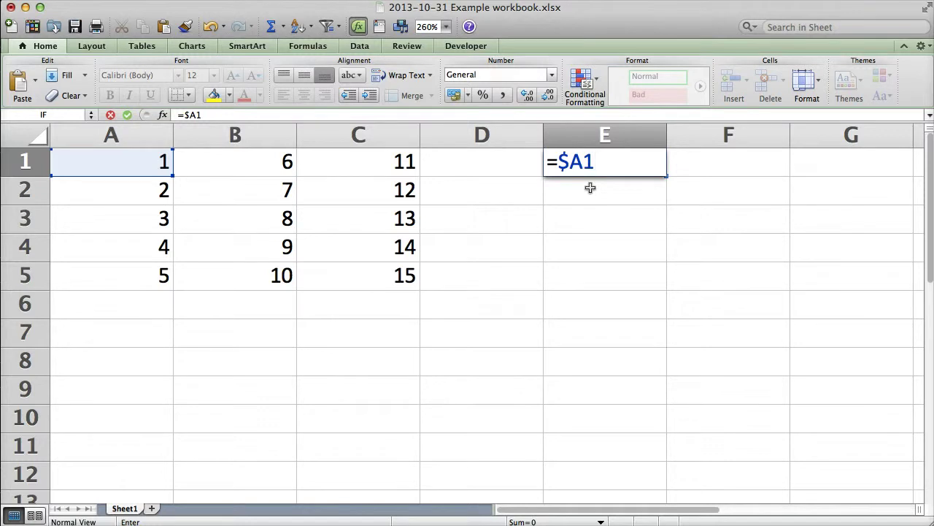
key(Return)
click(560, 156)
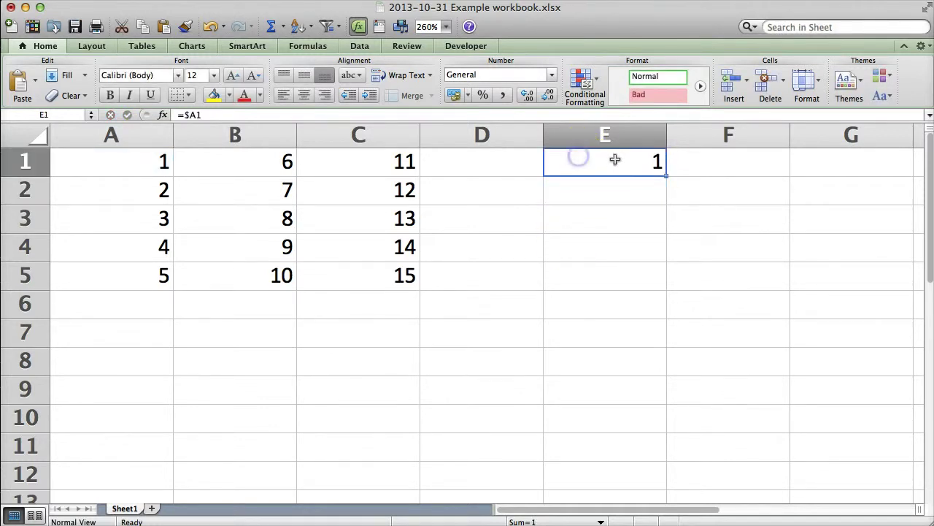
drag(665, 175, 866, 294)
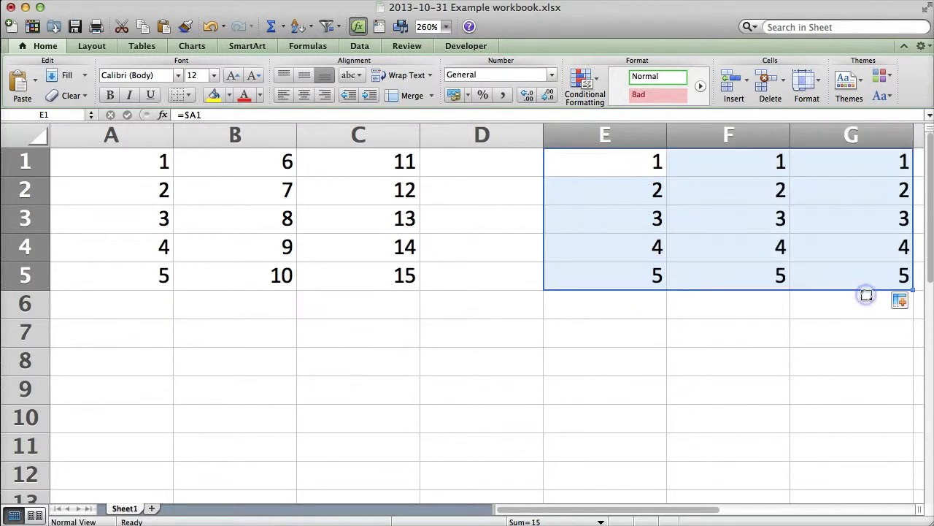
Examine the copied column-locked formulas in E1:G5 and compare them with the source values in A1:A5.
click(680, 169)
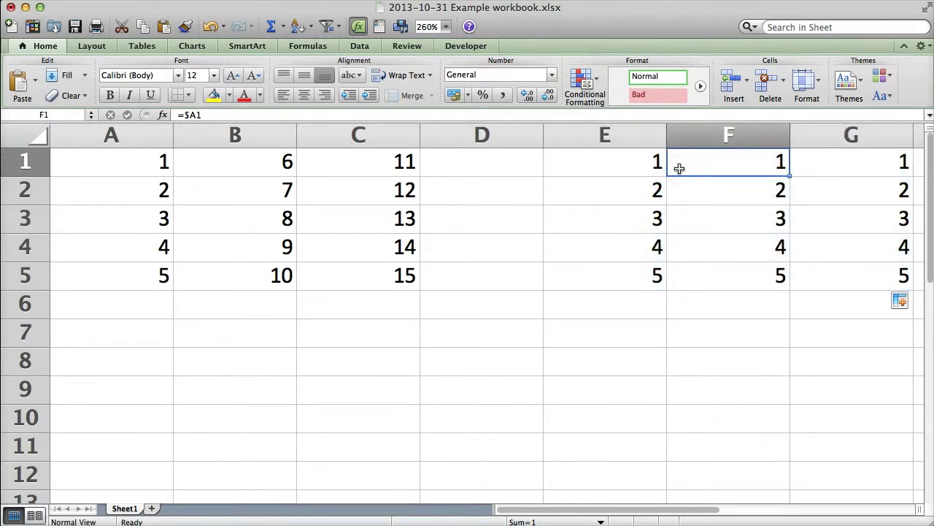
key(Right)
key(Left)
key(Down)
key(Down)
key(Down)
key(Down)
click(639, 168)
drag(639, 168, 816, 273)
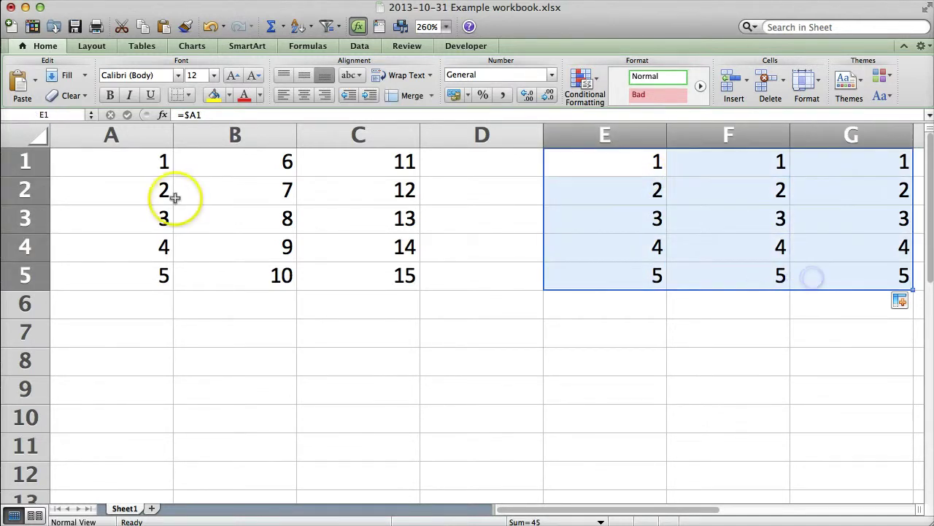
drag(151, 169, 141, 279)
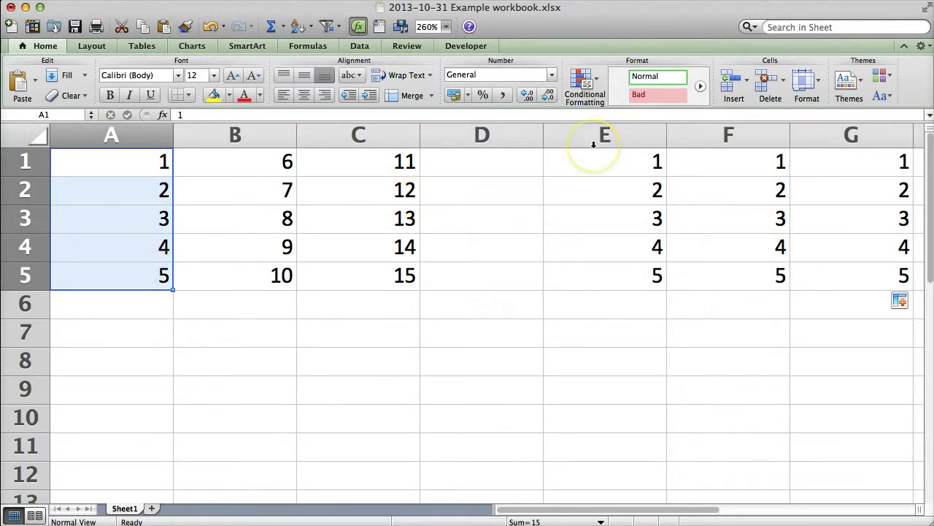
Clear the contents of the filled range E1:G5.
drag(593, 156, 809, 279)
key(Delete)
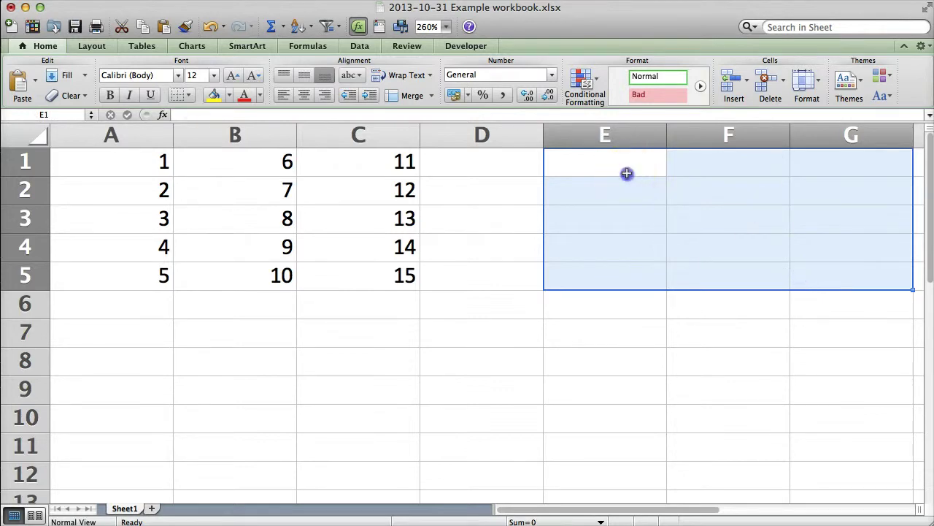
Enter the row-locked reference =A$1 in E1 and fill it down to E5.
click(627, 173)
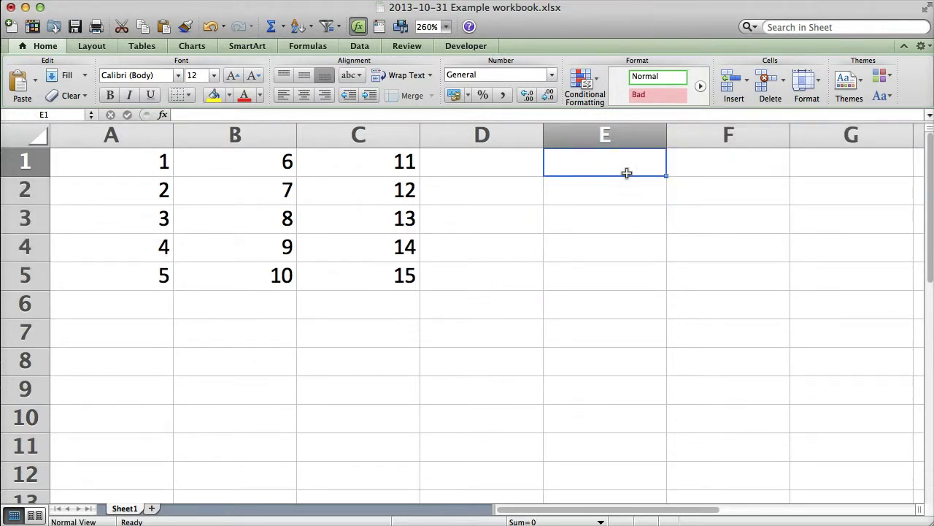
text(=A)
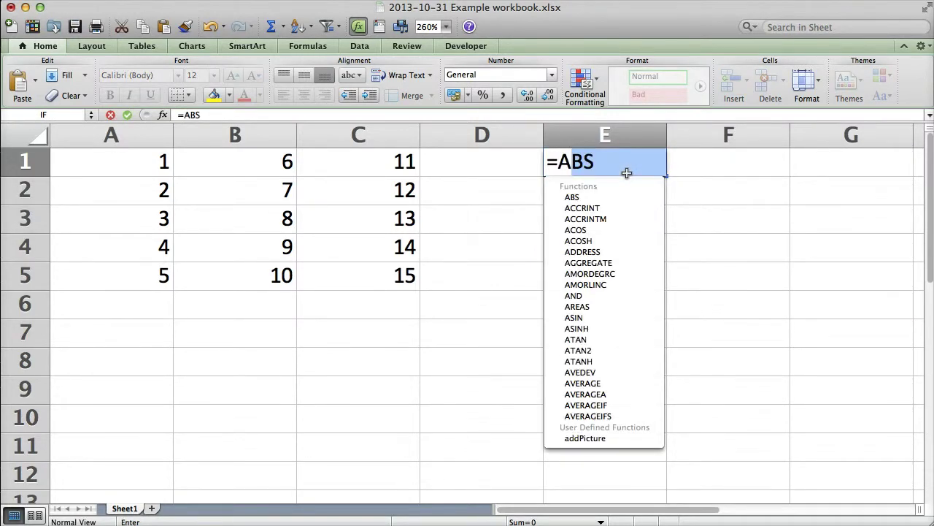
text($1)
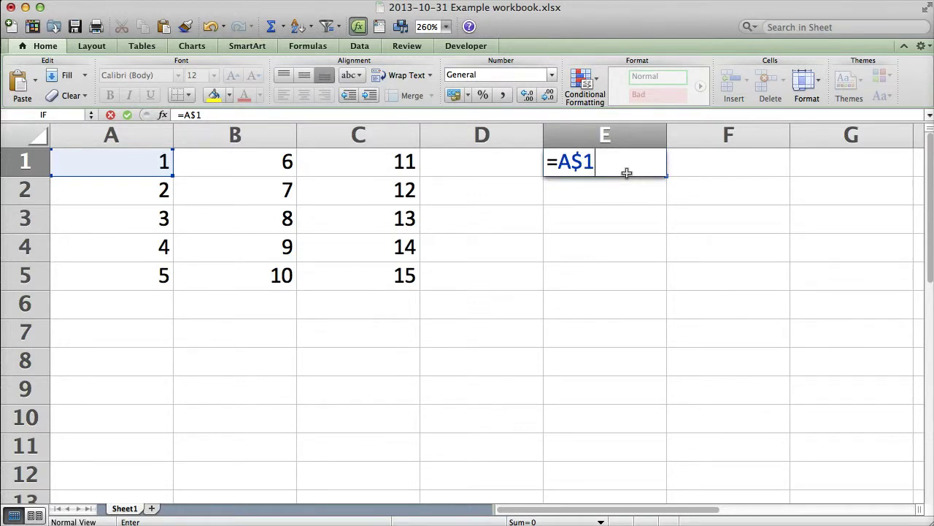
key(Return)
click(627, 162)
drag(666, 176, 654, 283)
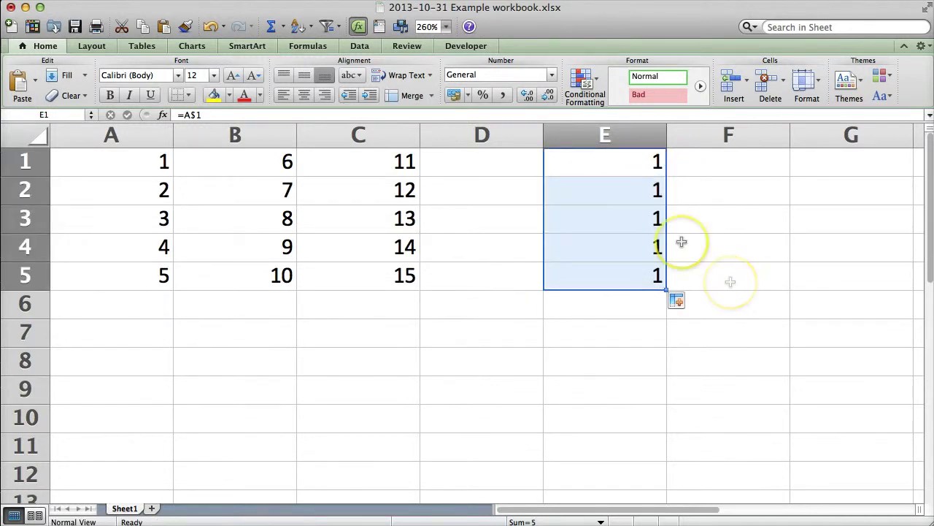
Examine the row-locked formulas copied down E1:E5, cell by cell.
click(589, 160)
key(Down)
key(Down)
key(Down)
key(Down)
key(Down)
key(Up)
key(Up)
key(Up)
key(Up)
key(Up)
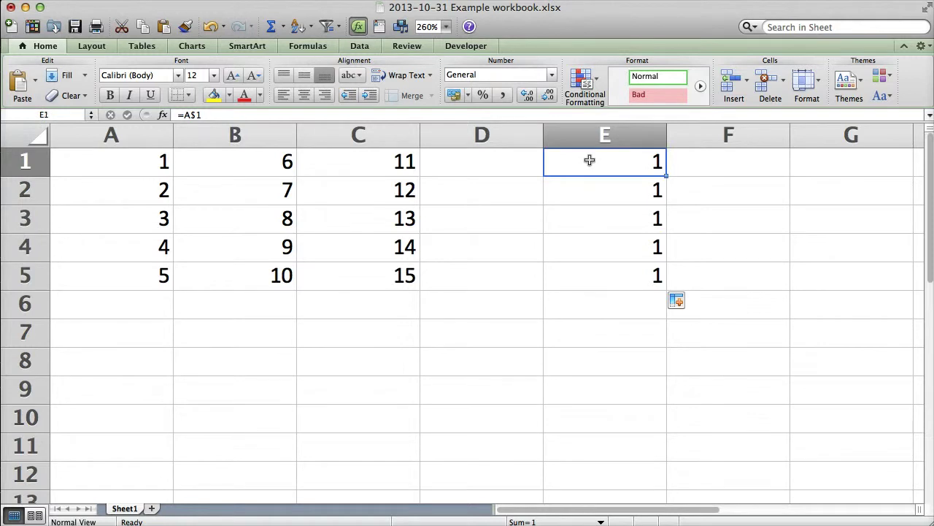
Fill the row-locked formulas in E1:E5 across through column G to cover E1:G5.
drag(589, 160, 605, 284)
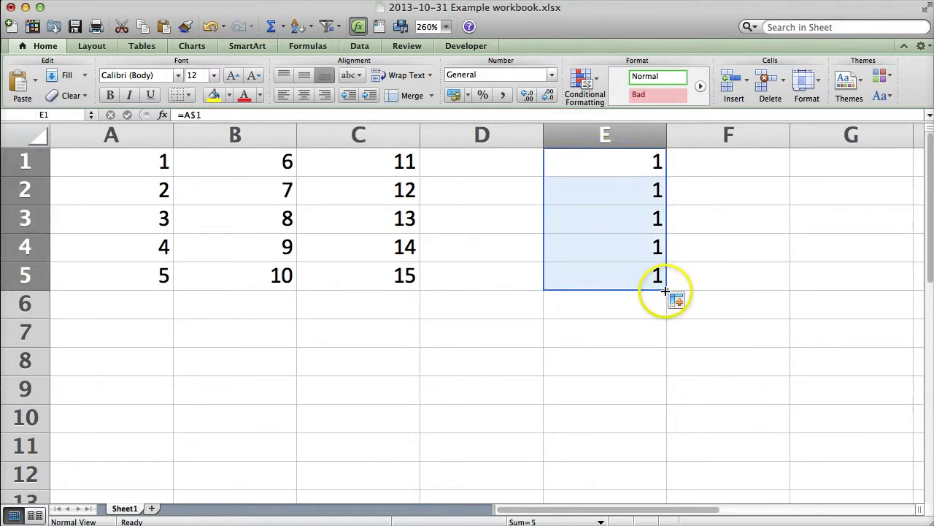
drag(666, 290, 853, 288)
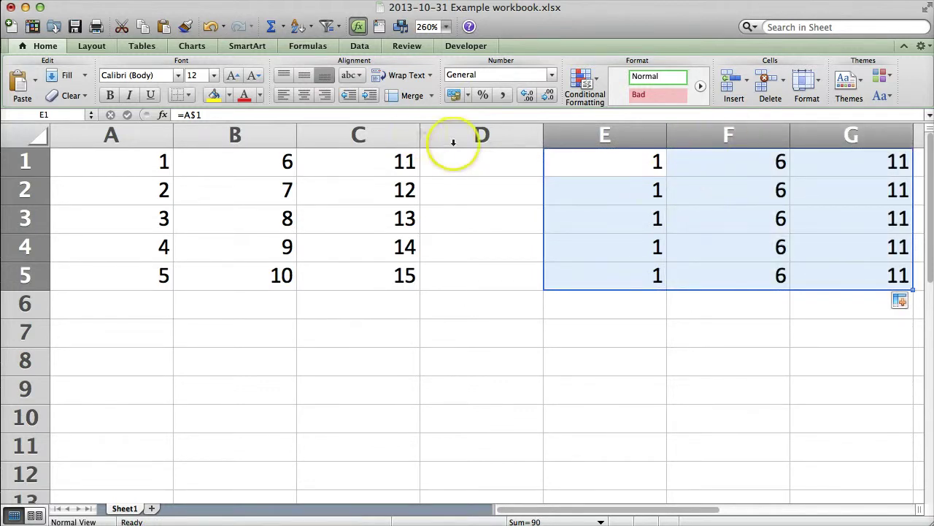
Compare each filled column, E1:E5, F1:F5 and G1:G5, with its source cell A1, B1 and C1.
drag(581, 165, 584, 280)
click(136, 162)
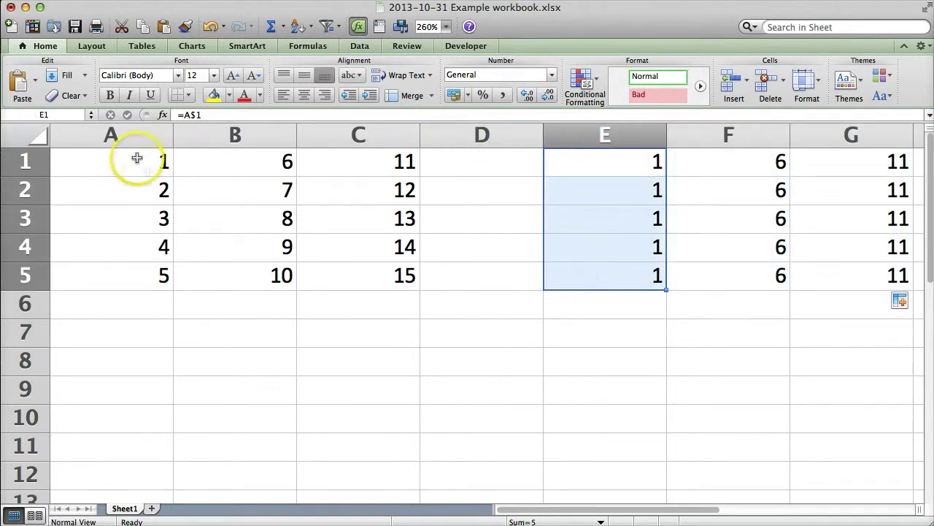
drag(699, 176, 698, 273)
click(267, 166)
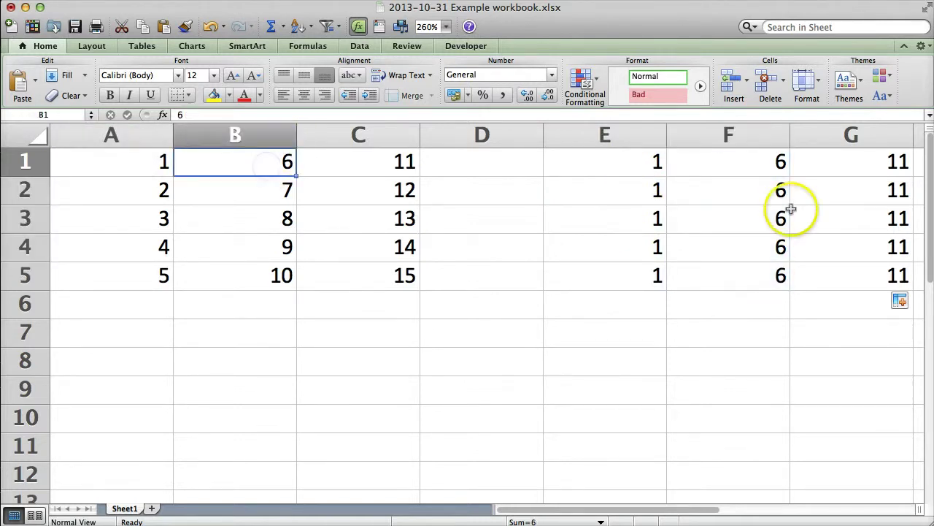
drag(830, 173, 828, 274)
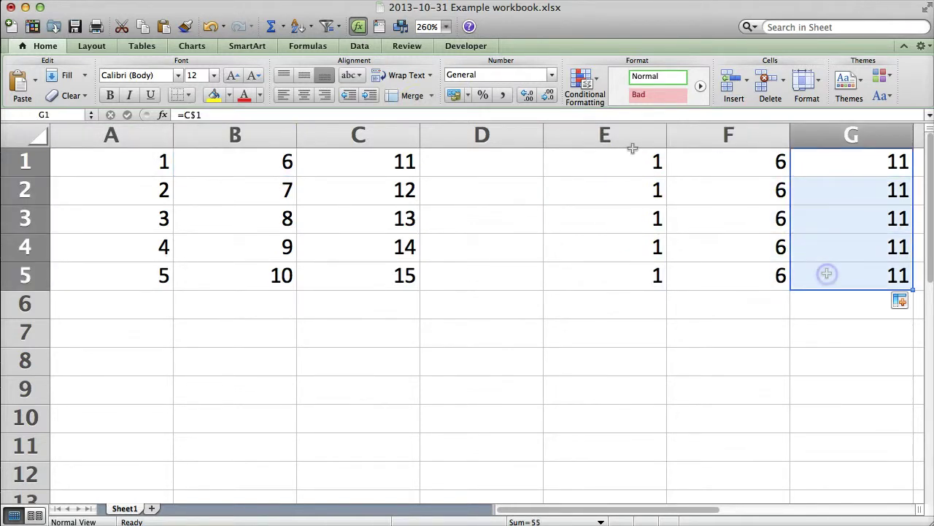
click(367, 169)
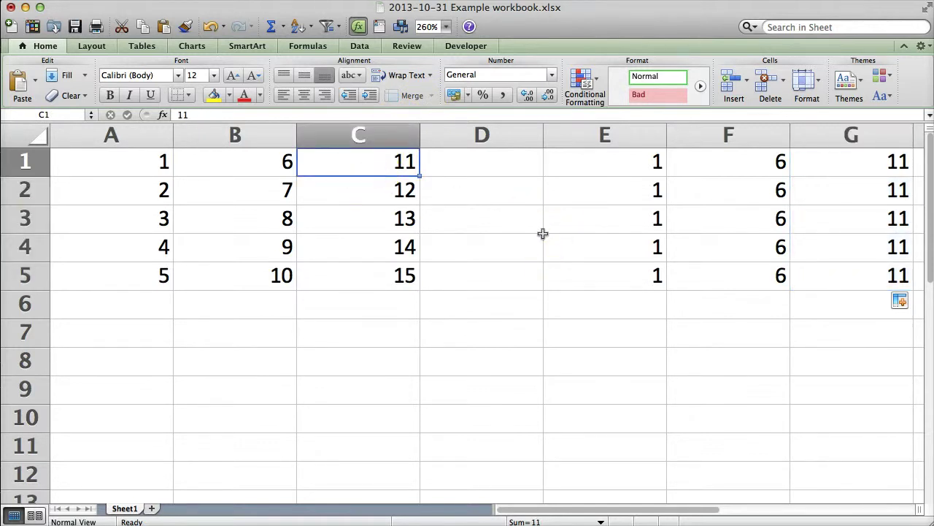